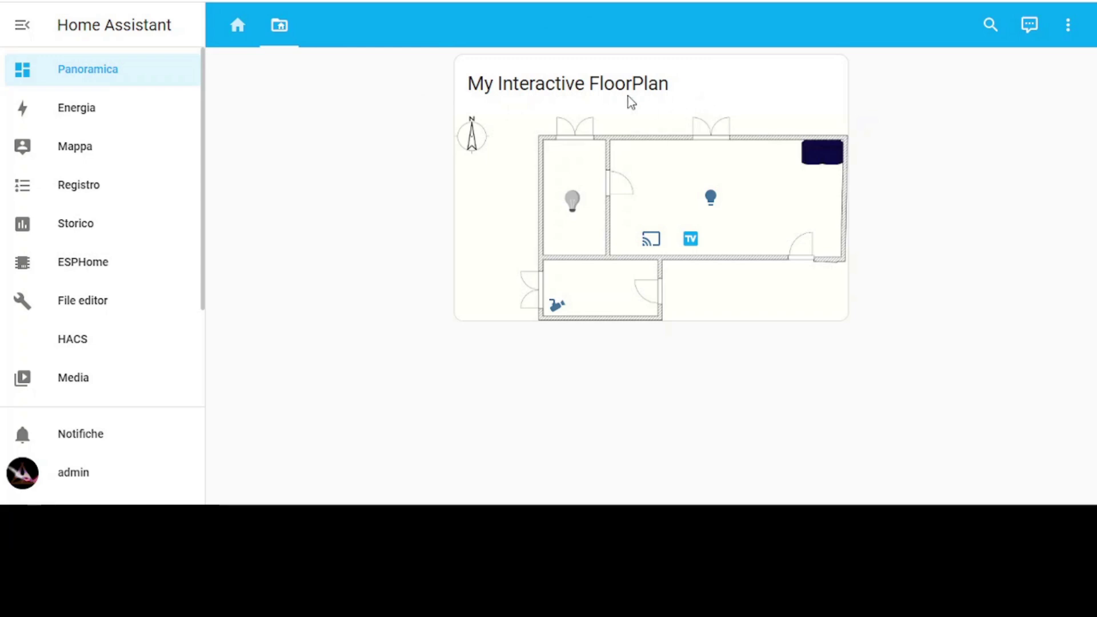
- Toggle the Luce Cucina kitchen light on and off, then the left-room light on and off
left_click(712, 201)
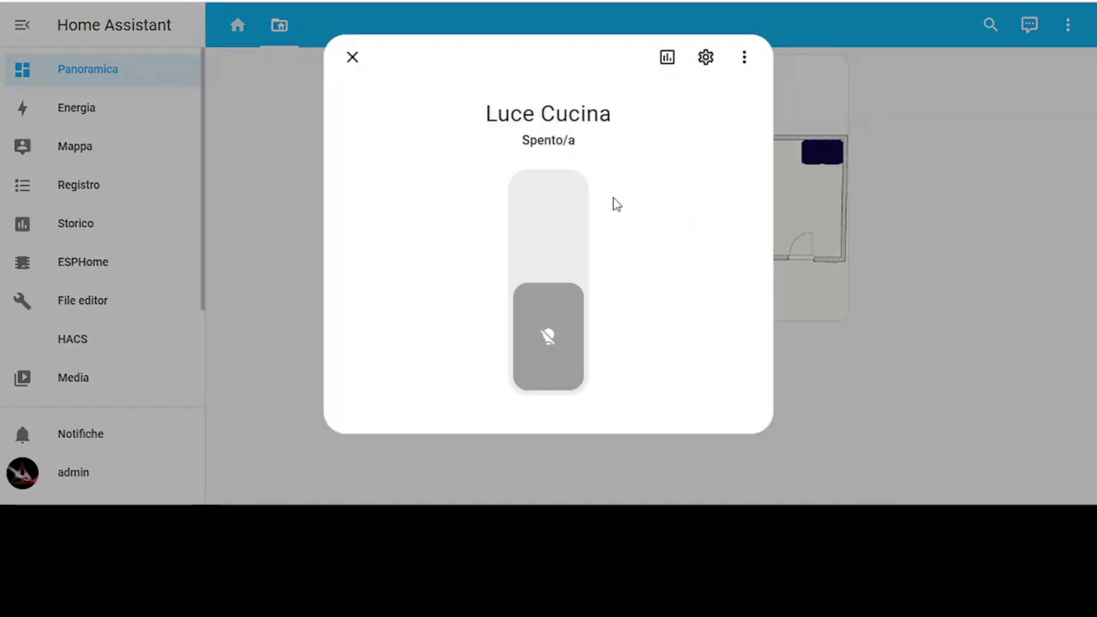
left_click(527, 204)
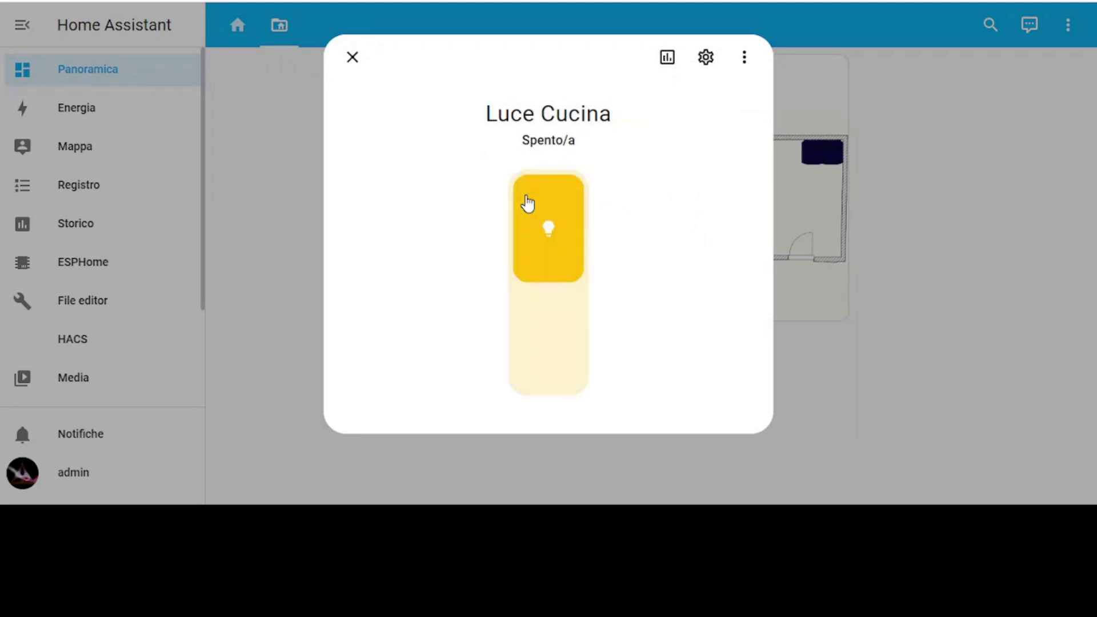
left_click(352, 58)
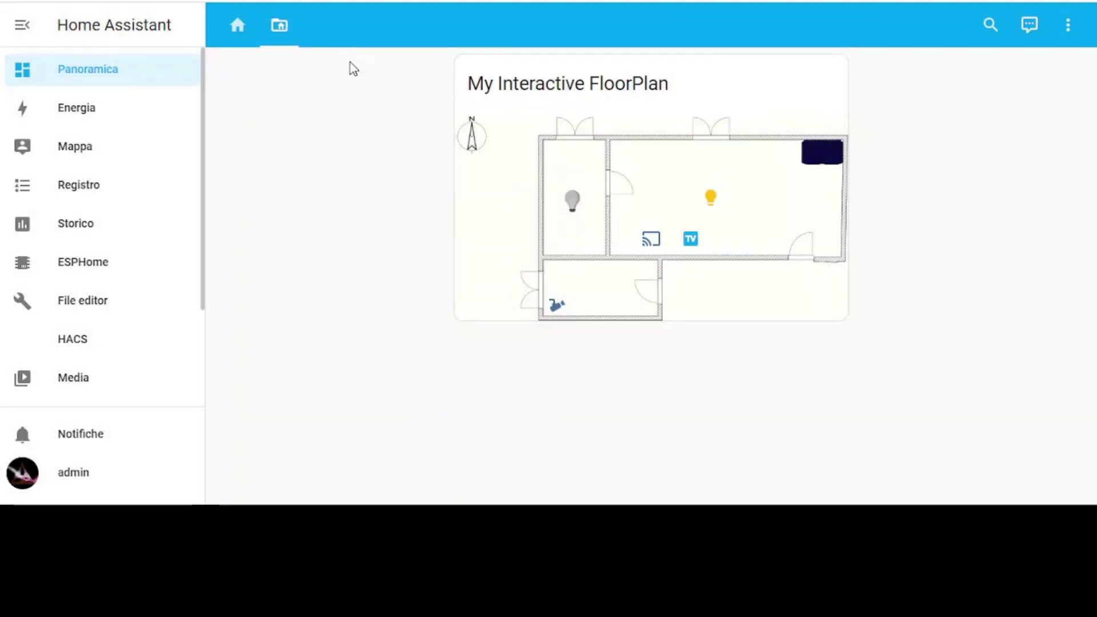
left_click(712, 199)
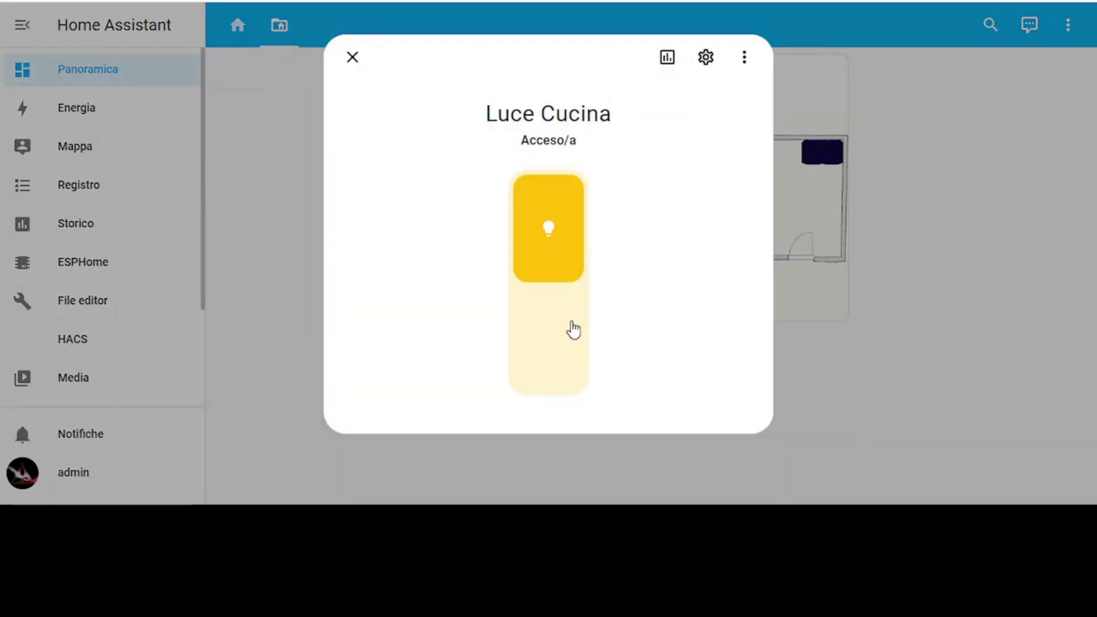
left_click(556, 316)
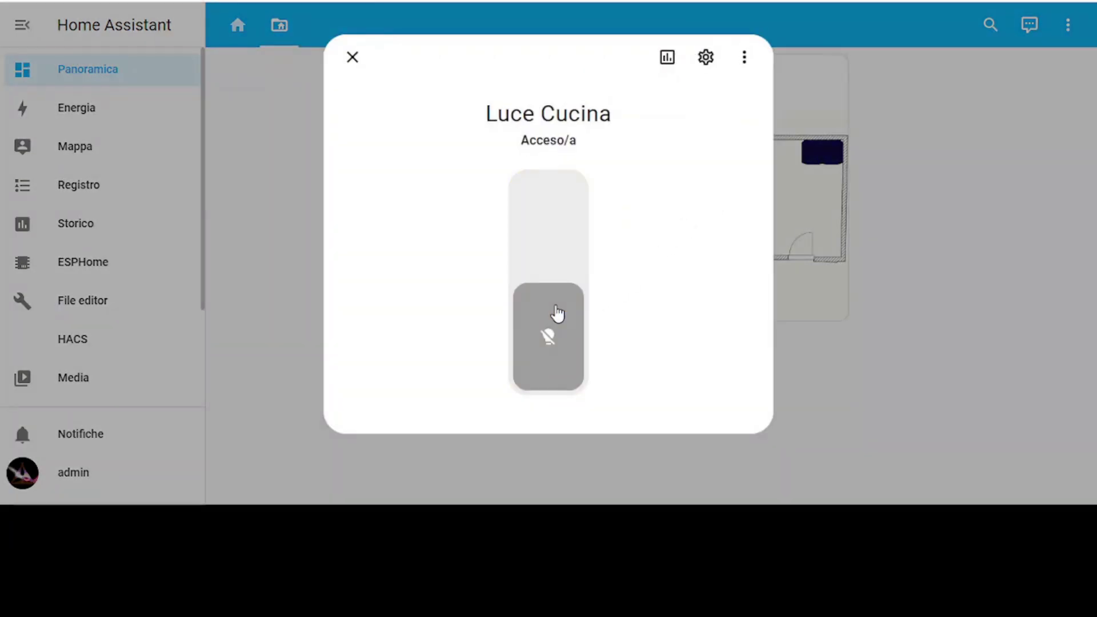
left_click(350, 59)
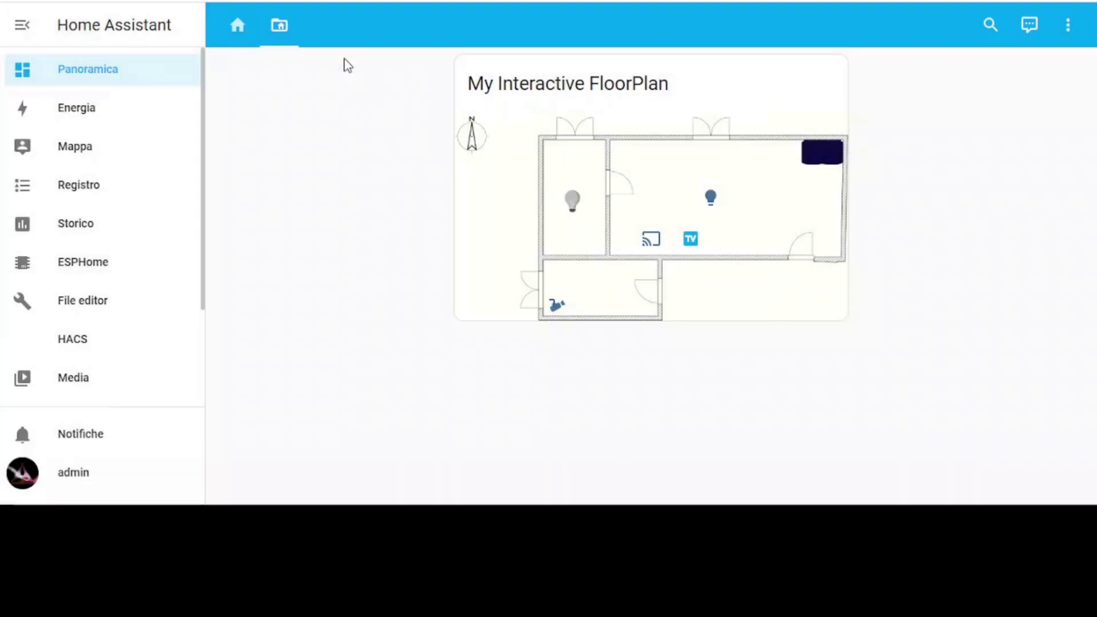
left_click(574, 203)
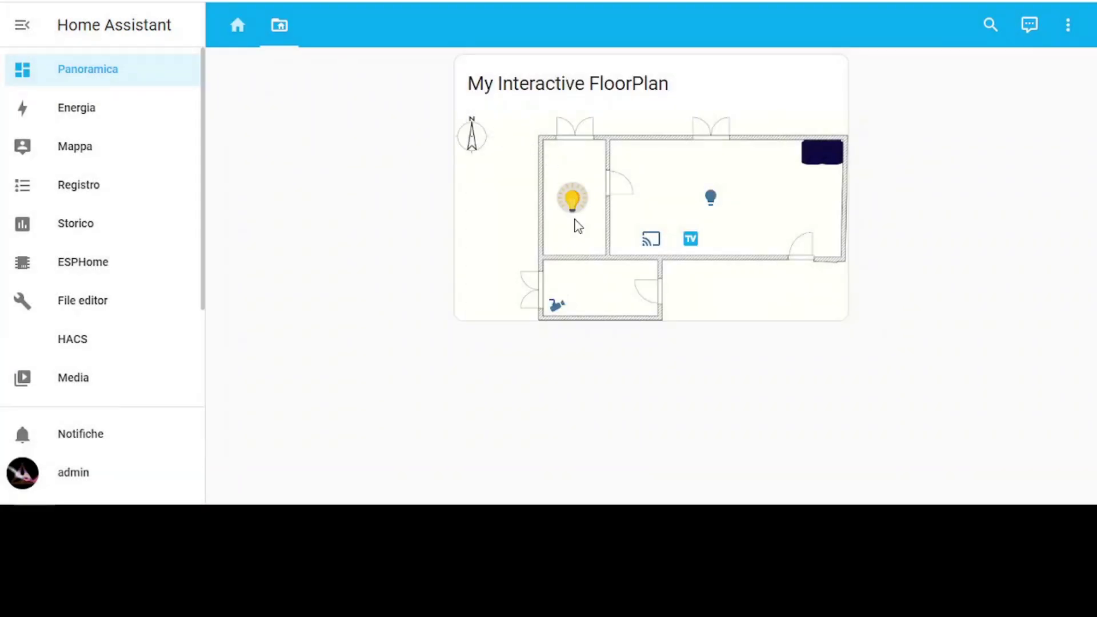
left_click(574, 214)
- Open the Cast device's details and its media source browser, then close both
left_click(652, 238)
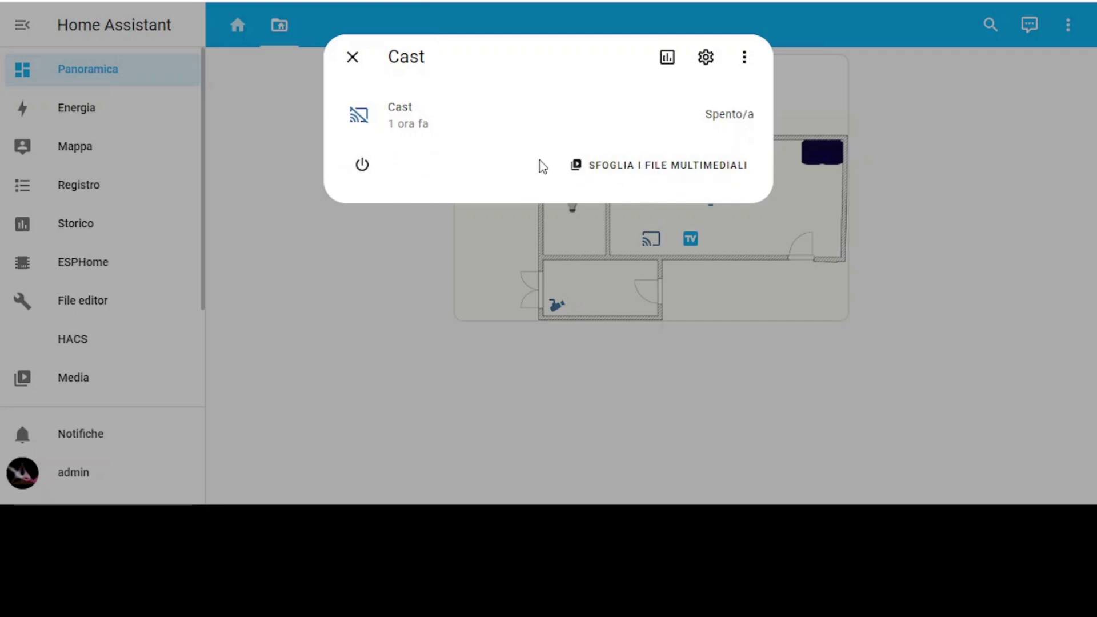
left_click(592, 175)
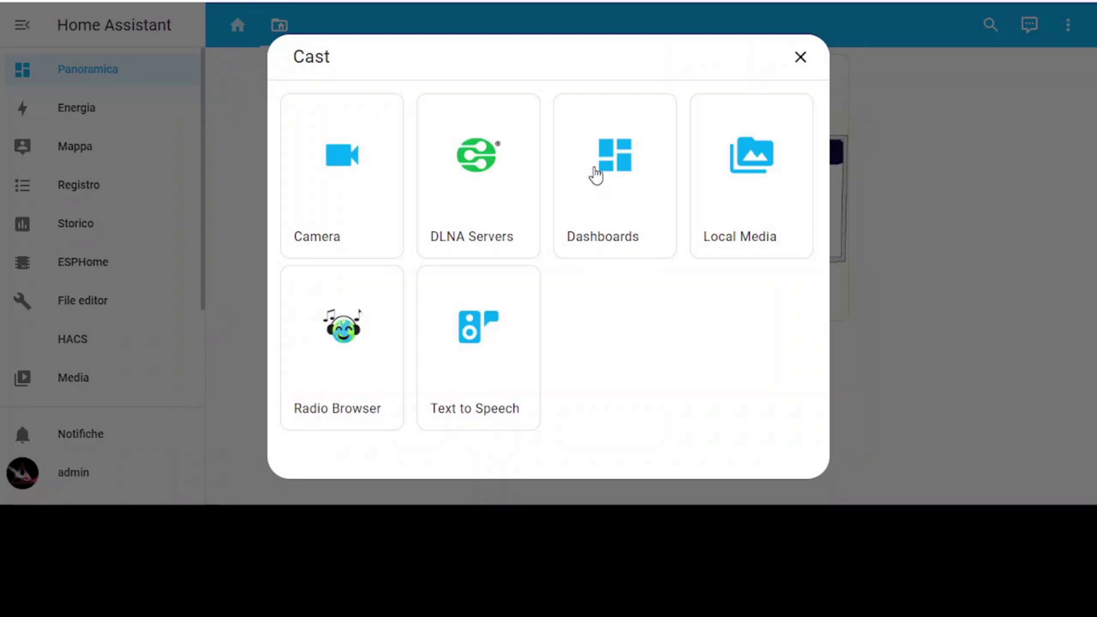
left_click(798, 59)
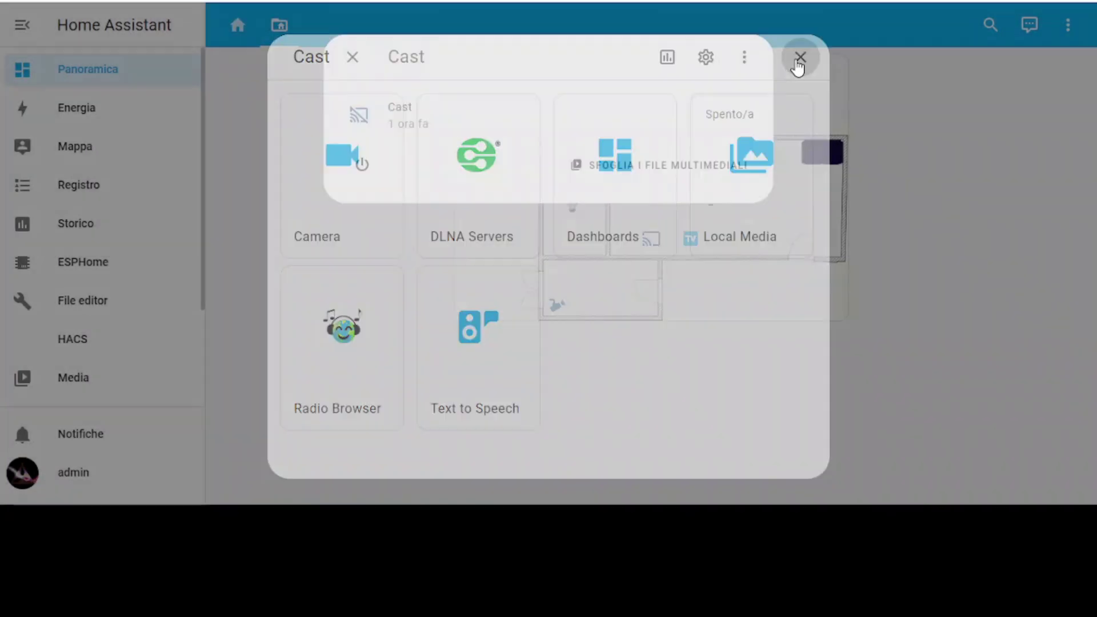
left_click(352, 58)
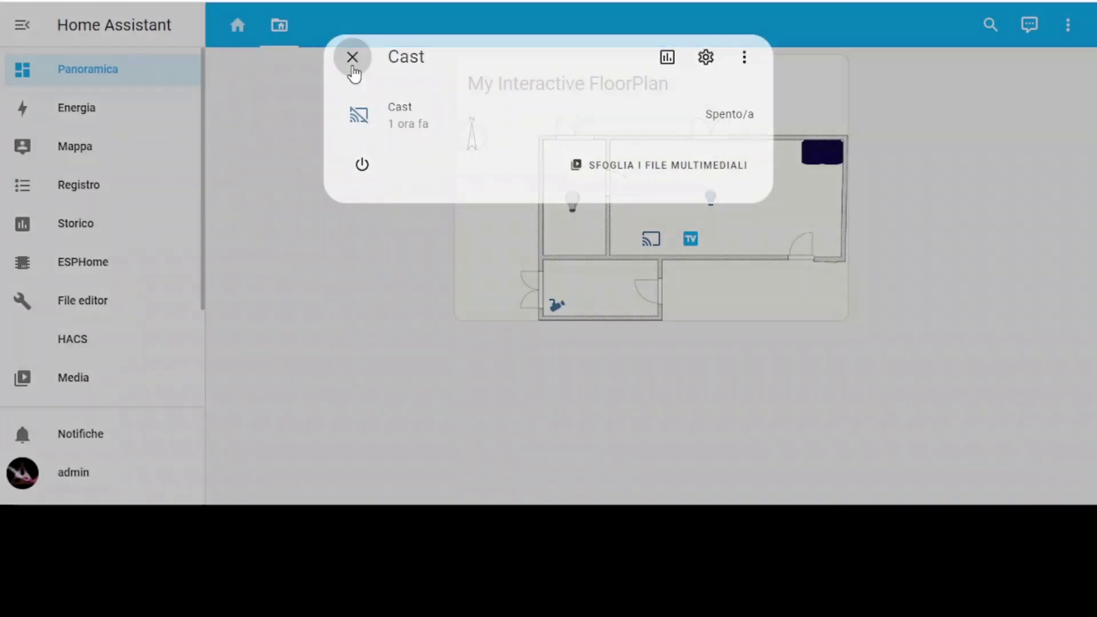
- Open TV Salotto's controls and browse its Fonte input source list
left_click(691, 240)
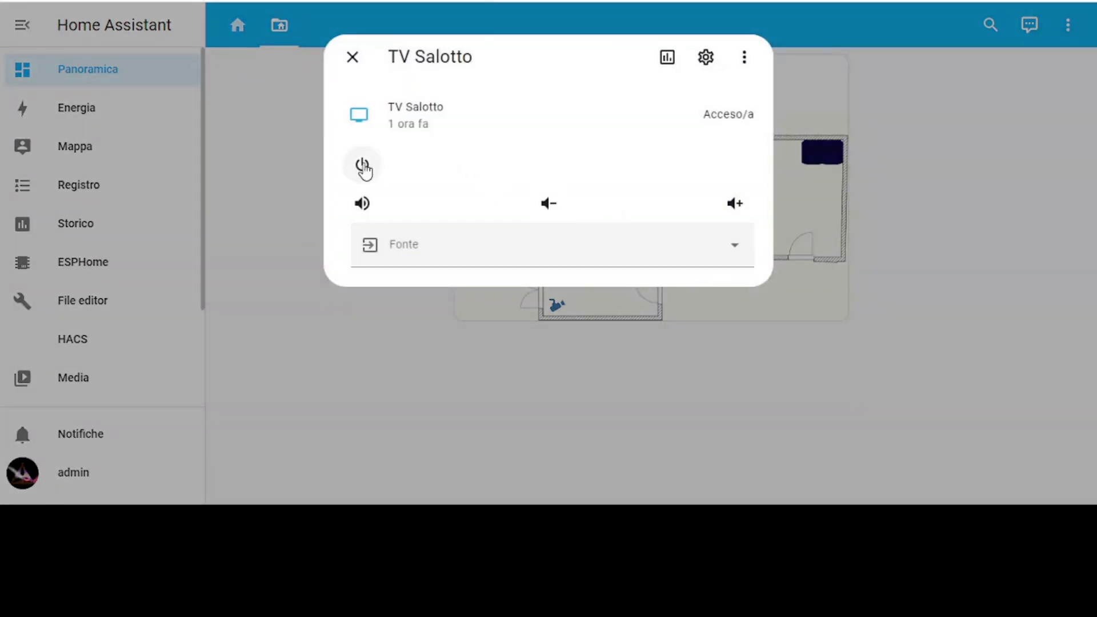
left_click(479, 246)
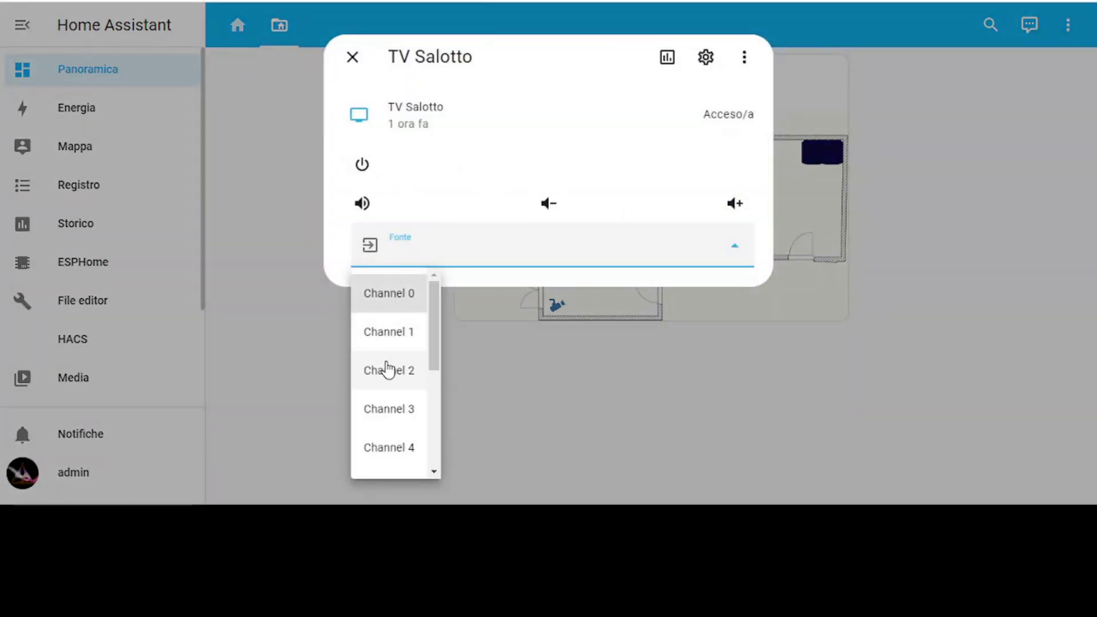
scroll(383, 366, "down", 5)
scroll(379, 362, "down", 1)
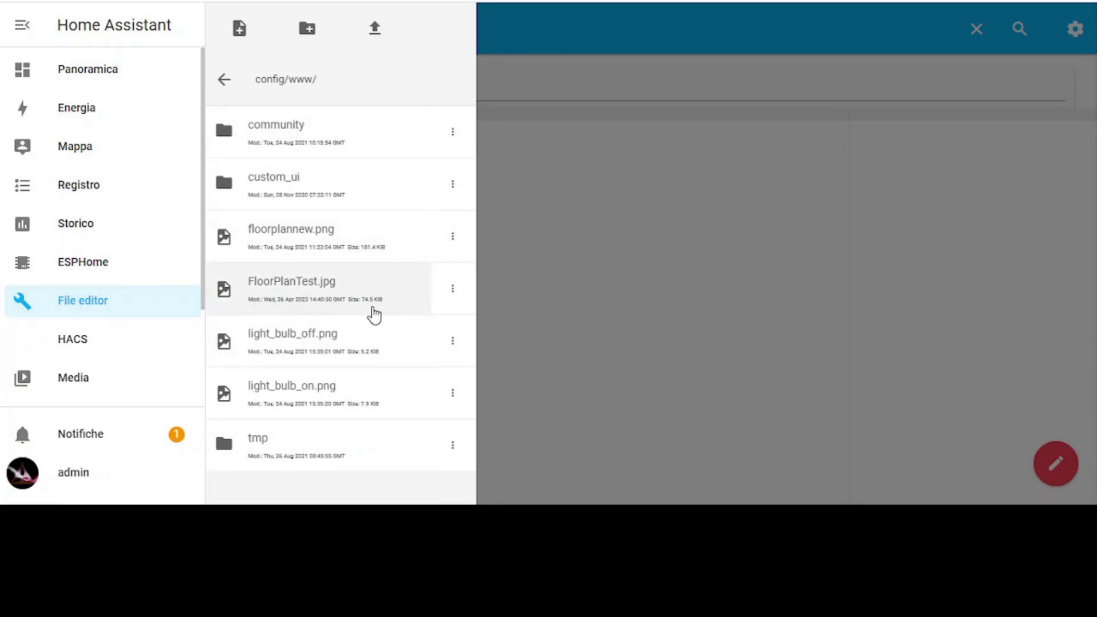
- Start a file upload into the config/www folder, then cancel it
left_click(379, 33)
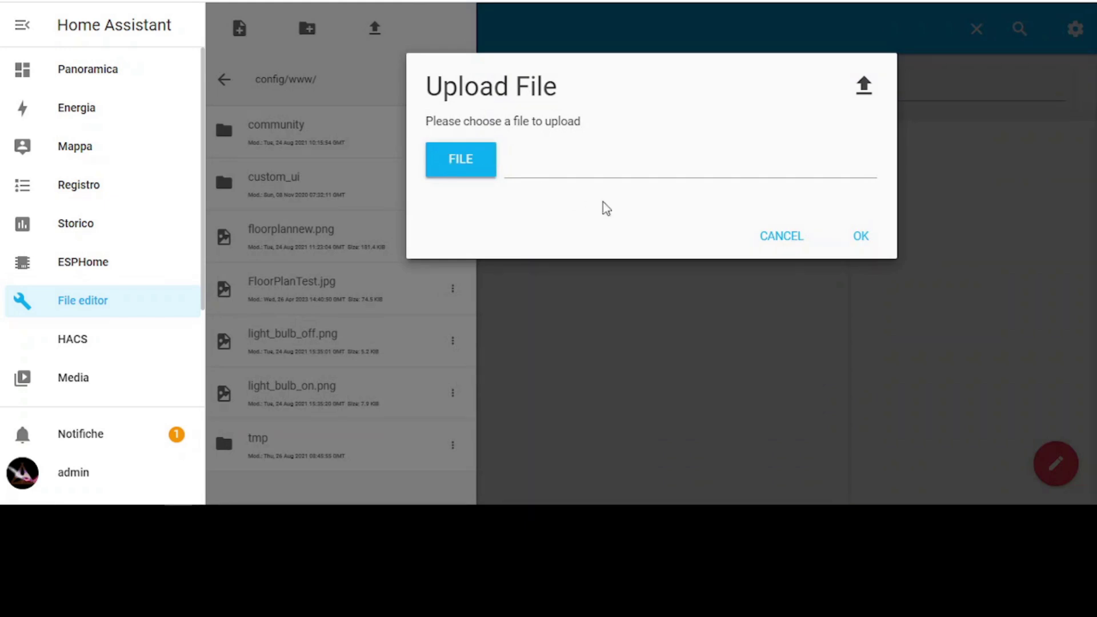
left_click(792, 238)
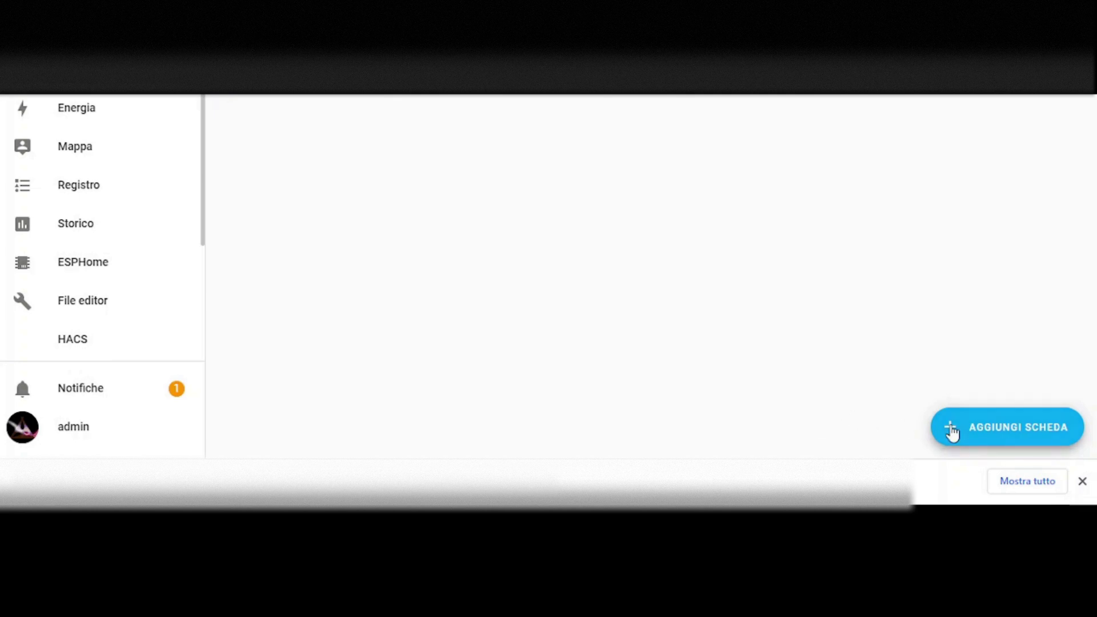
- Add a new Elementi immagine (picture-elements) card and clear its sample YAML
left_click(951, 428)
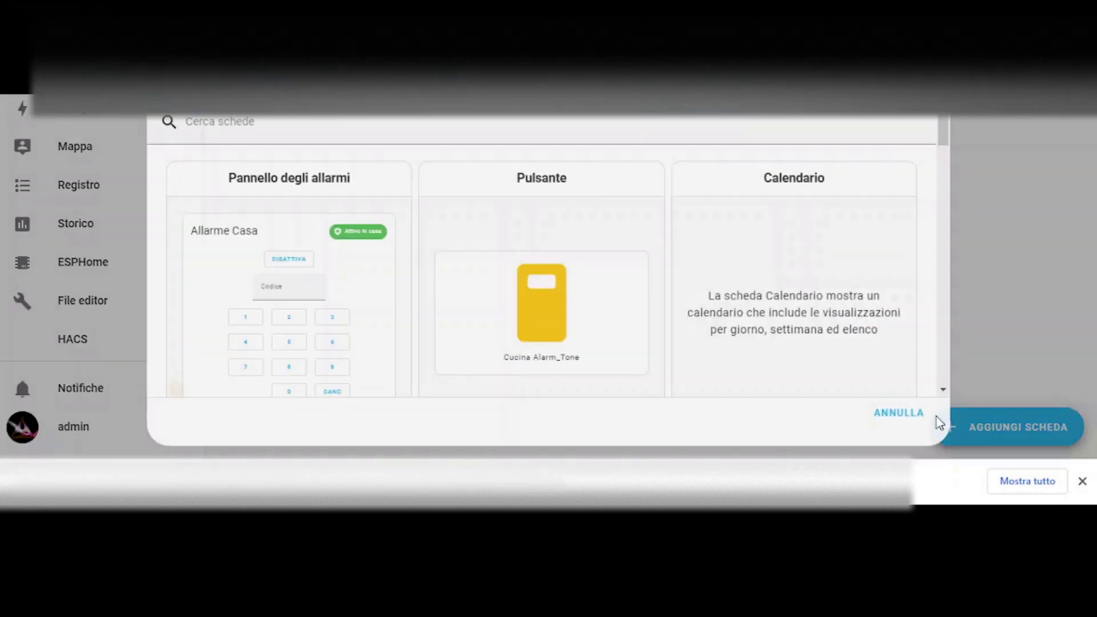
scroll(541, 277, "down", 2)
scroll(542, 277, "down", 5)
scroll(542, 276, "down", 3)
scroll(542, 274, "down", 3)
scroll(542, 274, "down", 3)
scroll(542, 274, "down", 4)
scroll(542, 271, "up", 1)
scroll(541, 270, "up", 1)
left_click(575, 166)
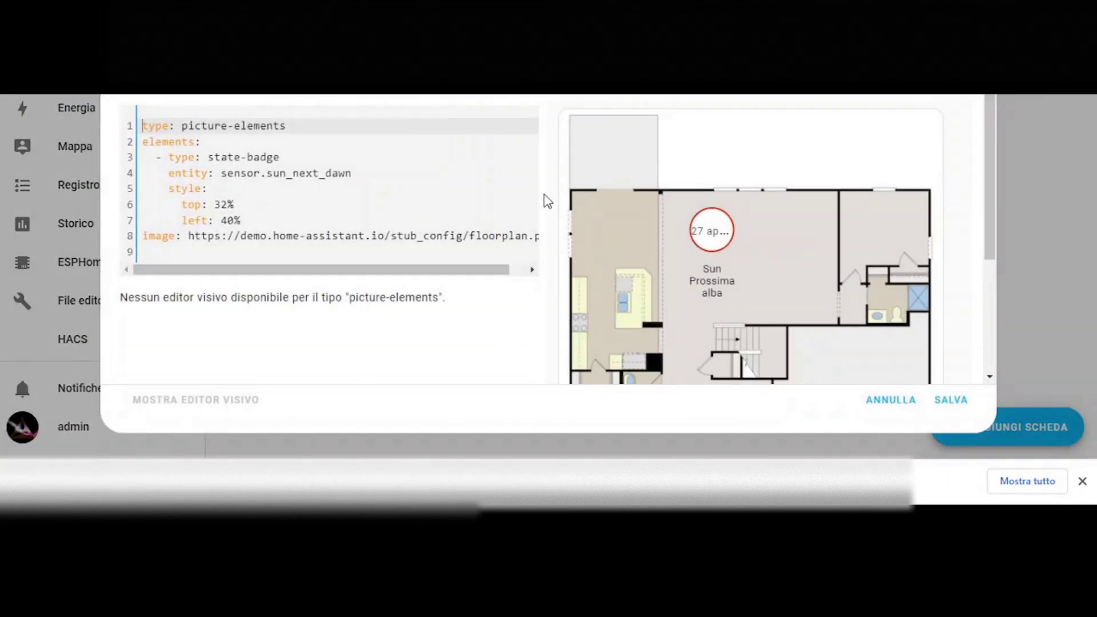
left_click_drag(408, 253, 144, 120)
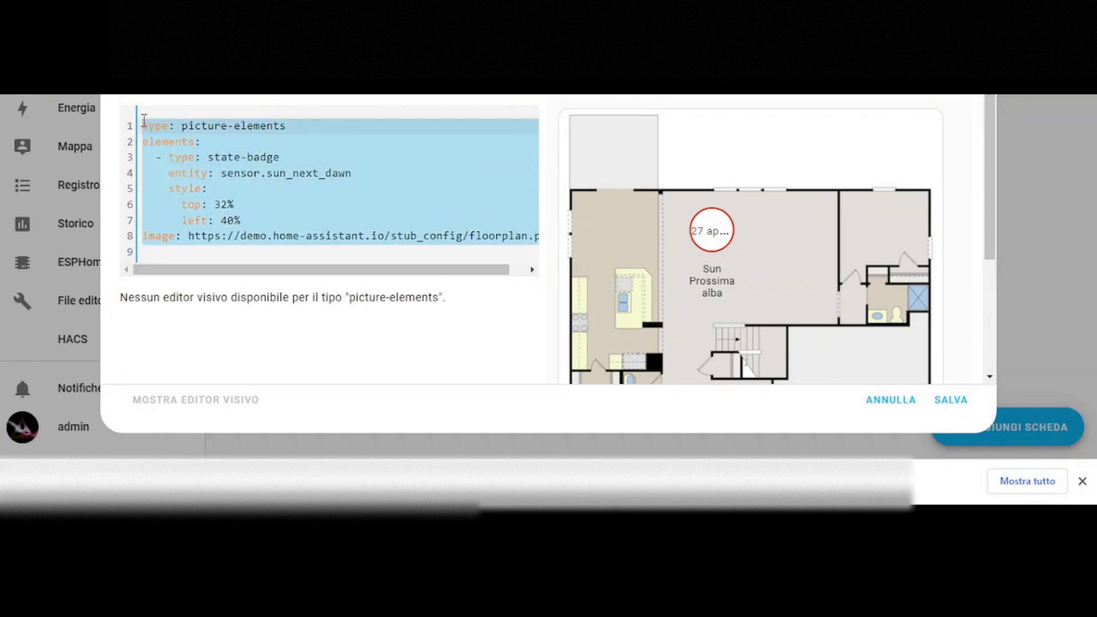
key("Delete")
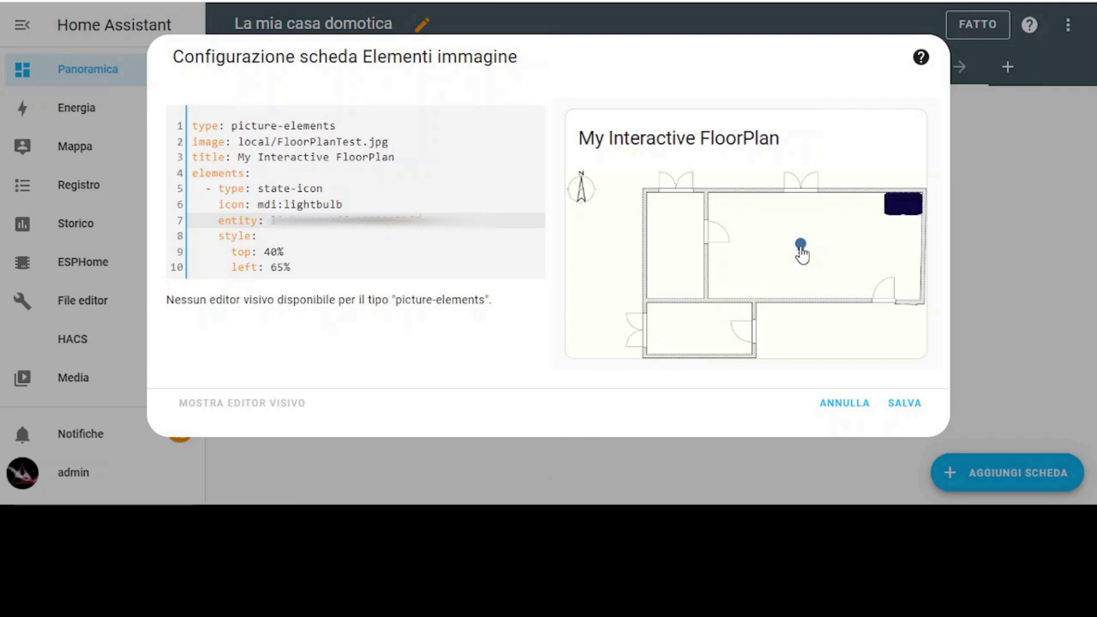
- Give the bulb a tap_action: toggle and switch Luce Cucina on from the preview bulb
left_click(801, 245)
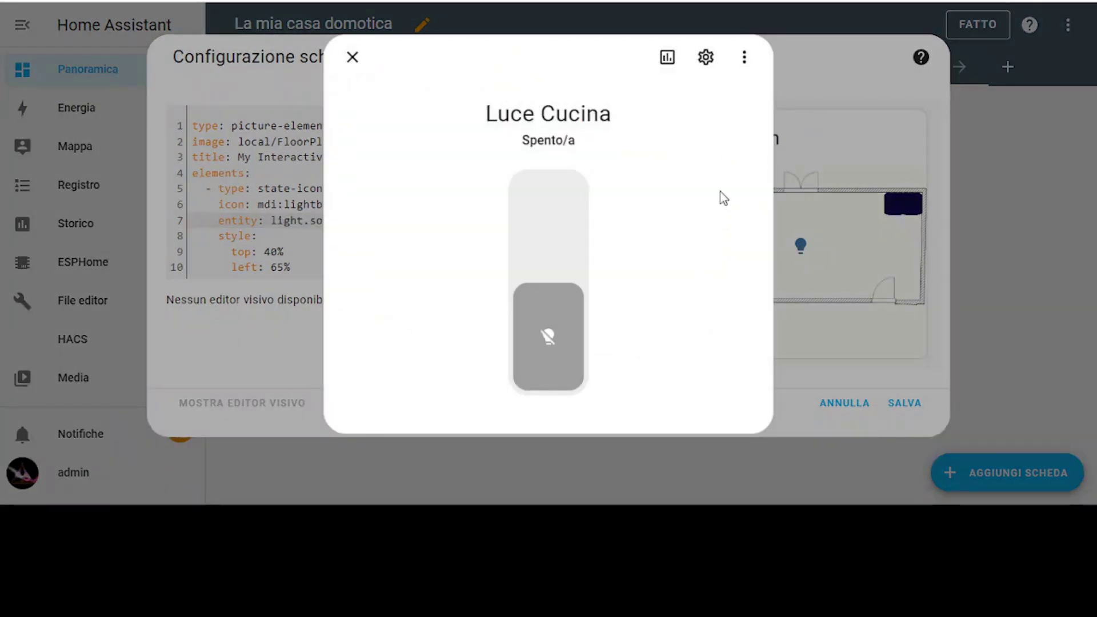
left_click(561, 216)
left_click(561, 216)
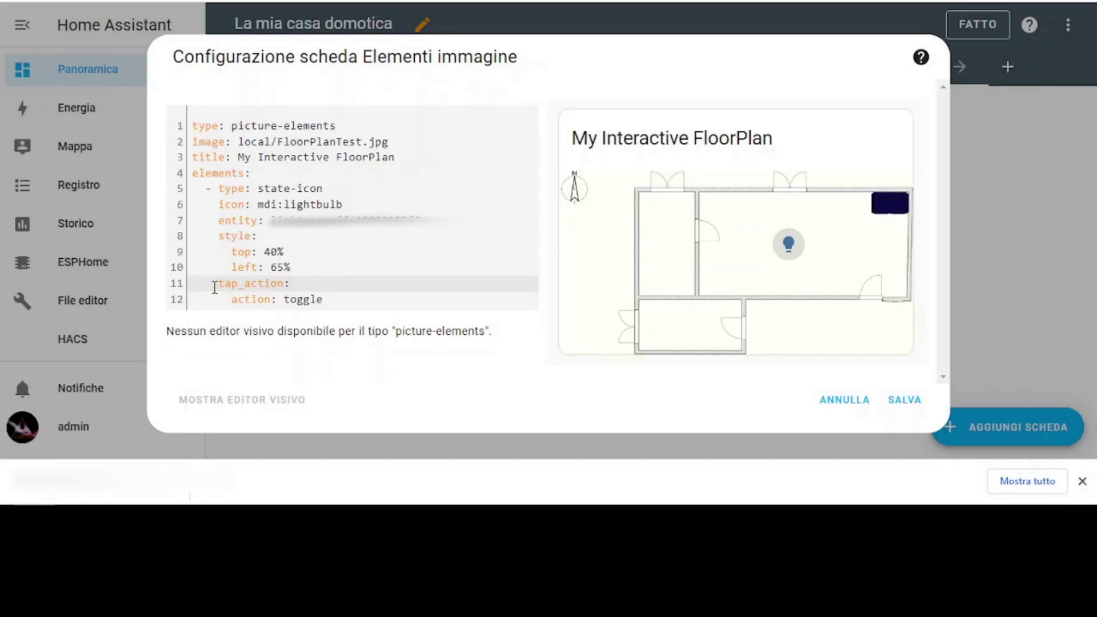
left_click_drag(215, 287, 323, 300)
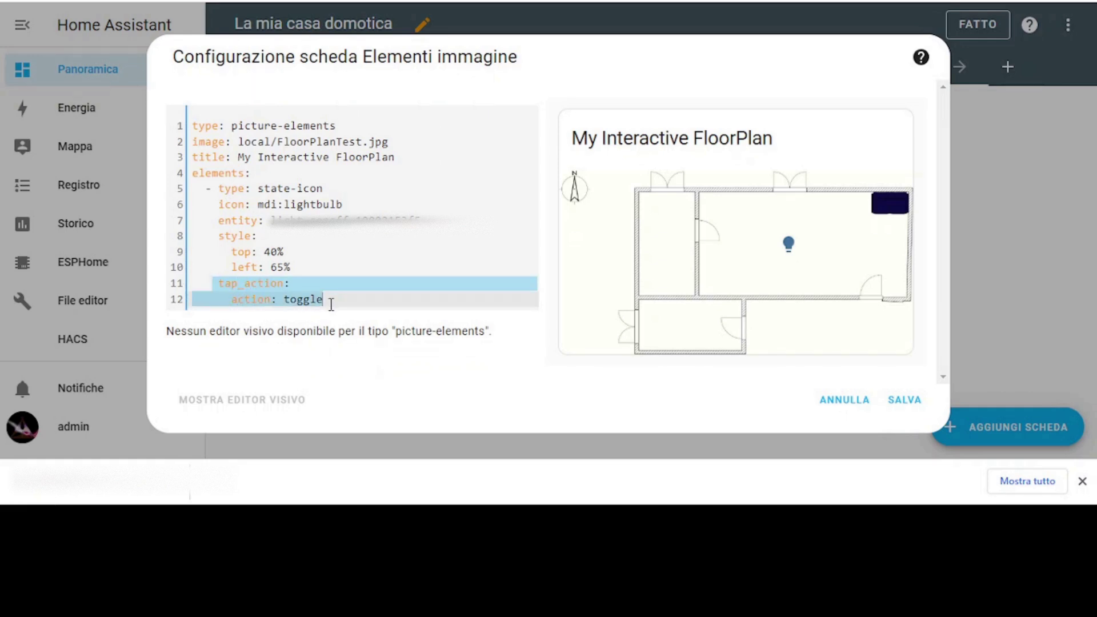
left_click(787, 246)
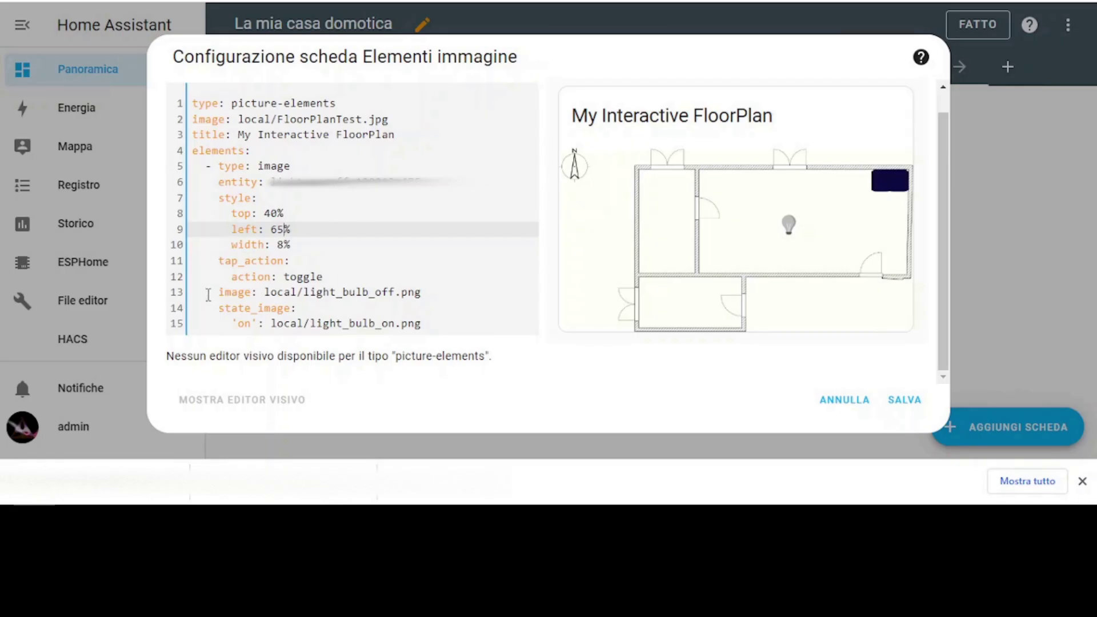
- Show light_bulb_off.png/light_bulb_on.png by state and toggle the bulb on and off twice
left_click_drag(205, 292, 447, 330)
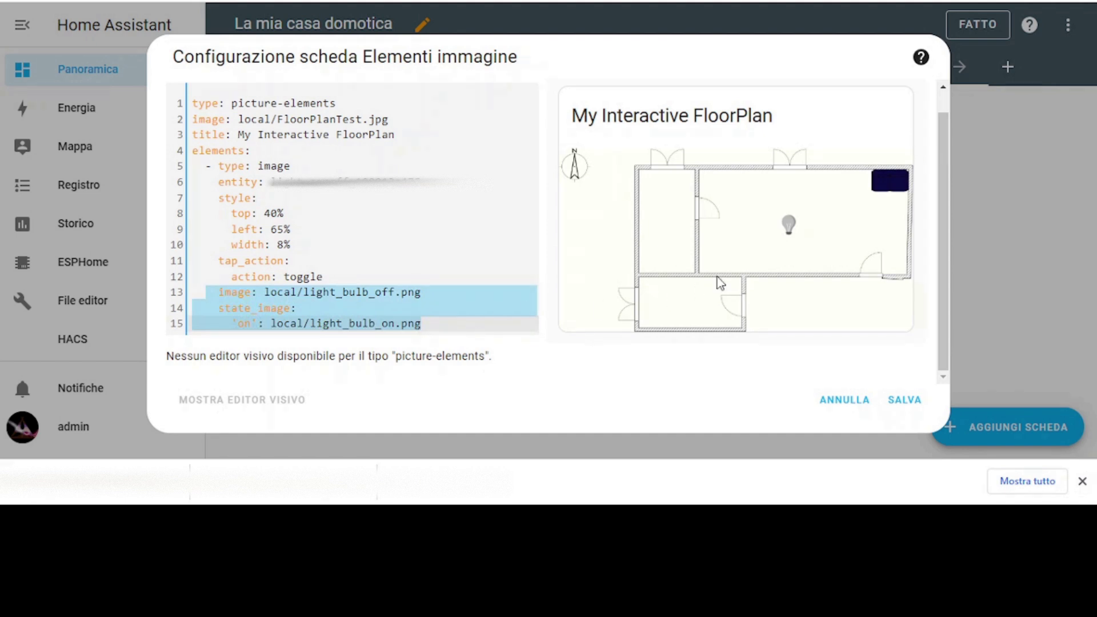
left_click(785, 235)
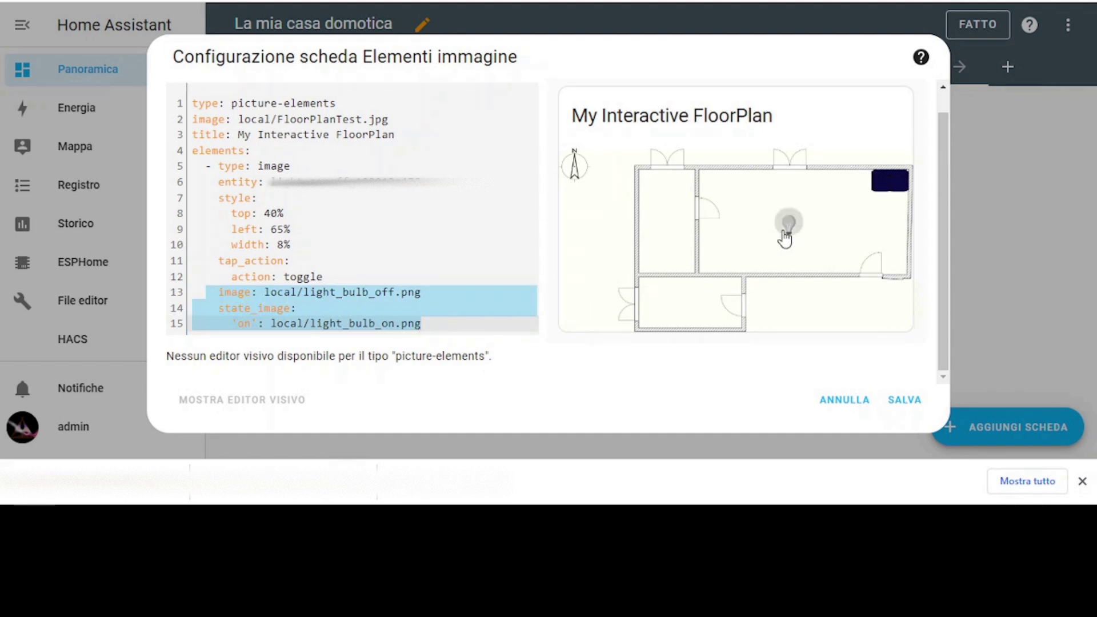
left_click(786, 238)
left_click(785, 238)
left_click(788, 225)
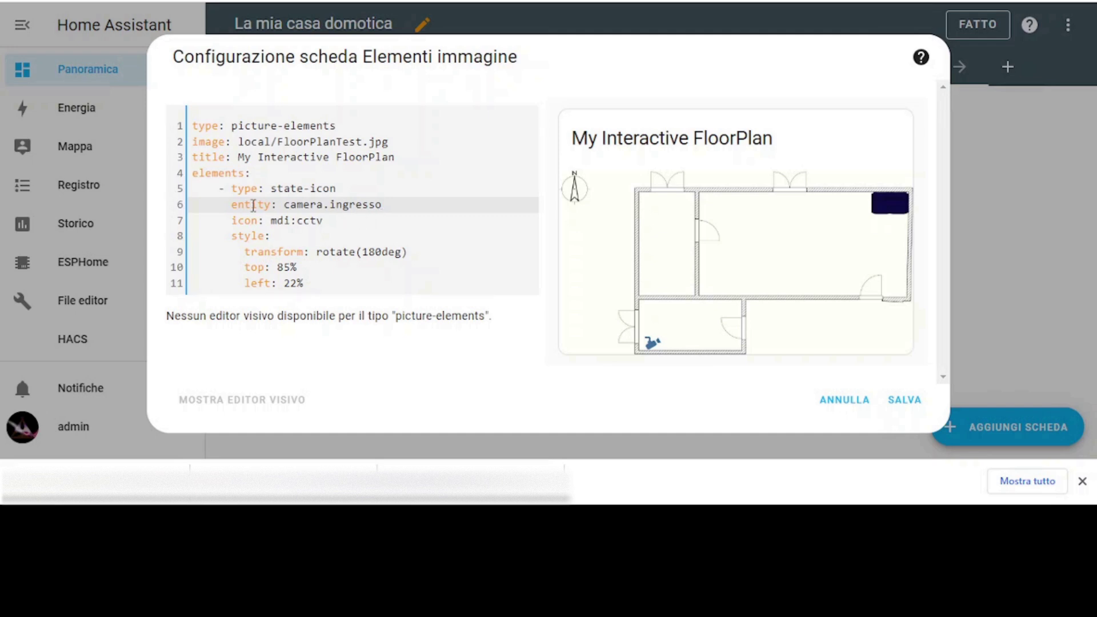
- Change the Ingresso camera icon to rotate(150deg), restore 180deg, and open the camera view
left_click_drag(233, 204, 329, 223)
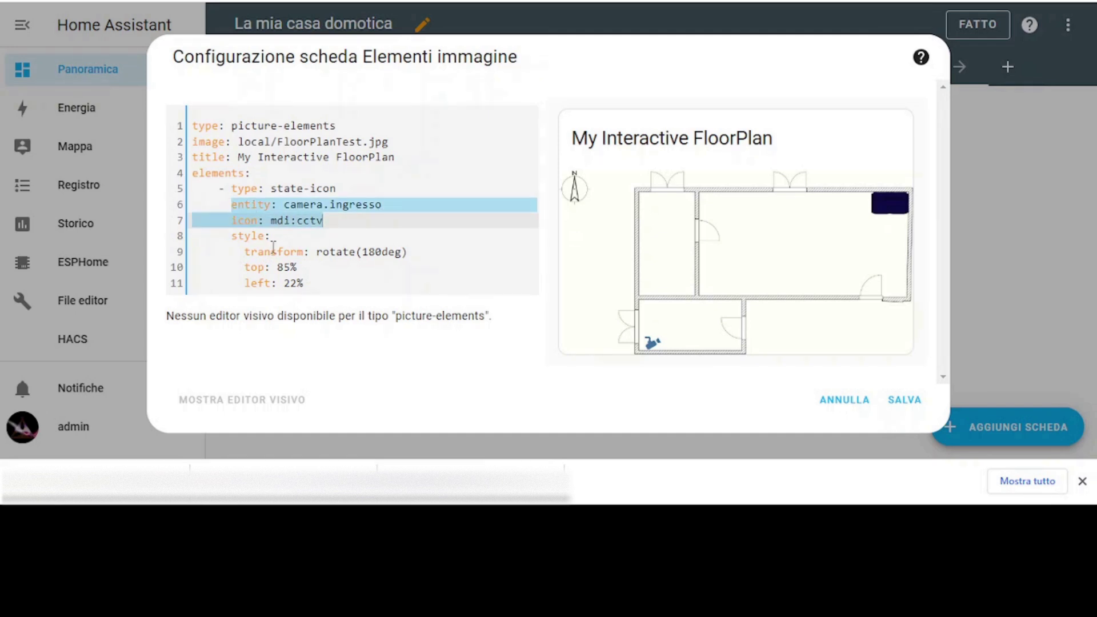
mouse_move(239, 252)
left_mouse_down()
mouse_move(382, 268)
mouse_move(413, 259)
left_mouse_up()
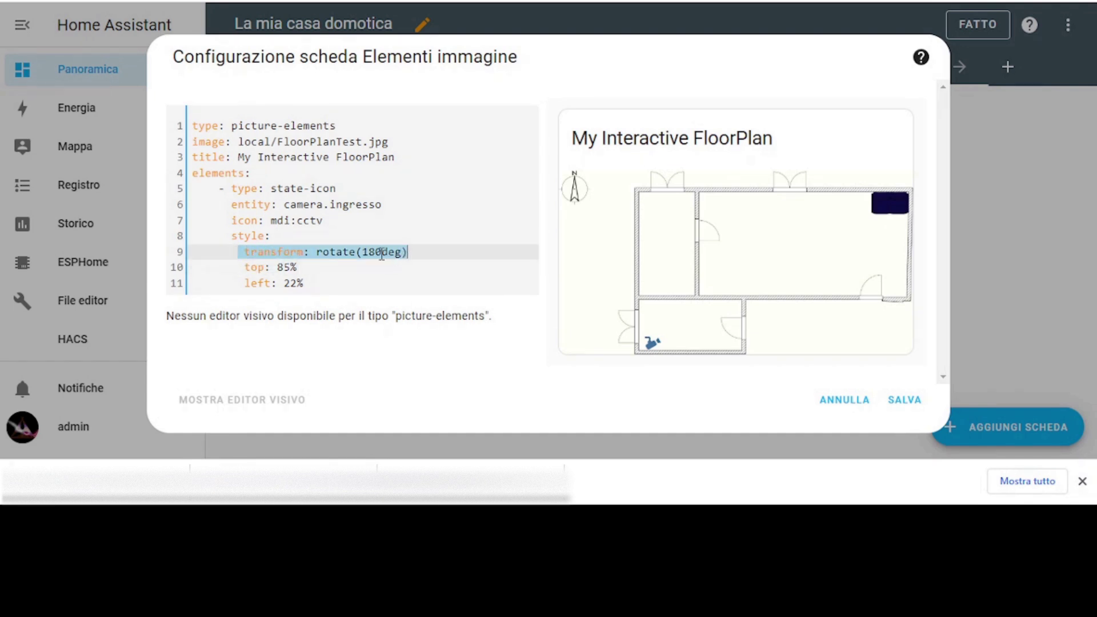
left_click(377, 252)
key("BackSpace")
type("5")
key("BackSpace")
type("8")
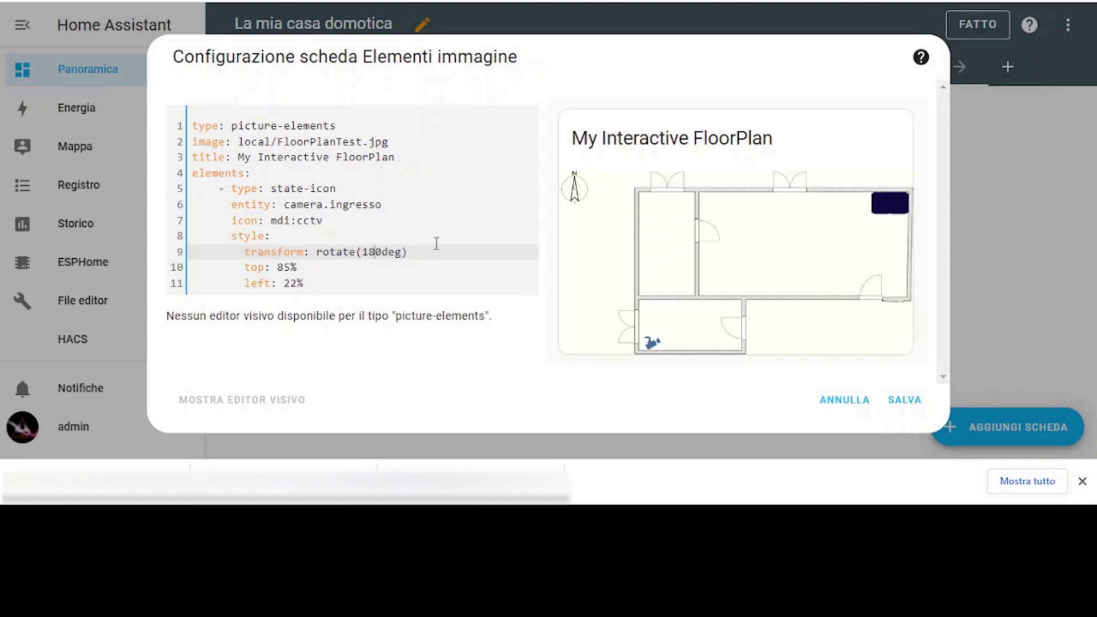
left_click(654, 343)
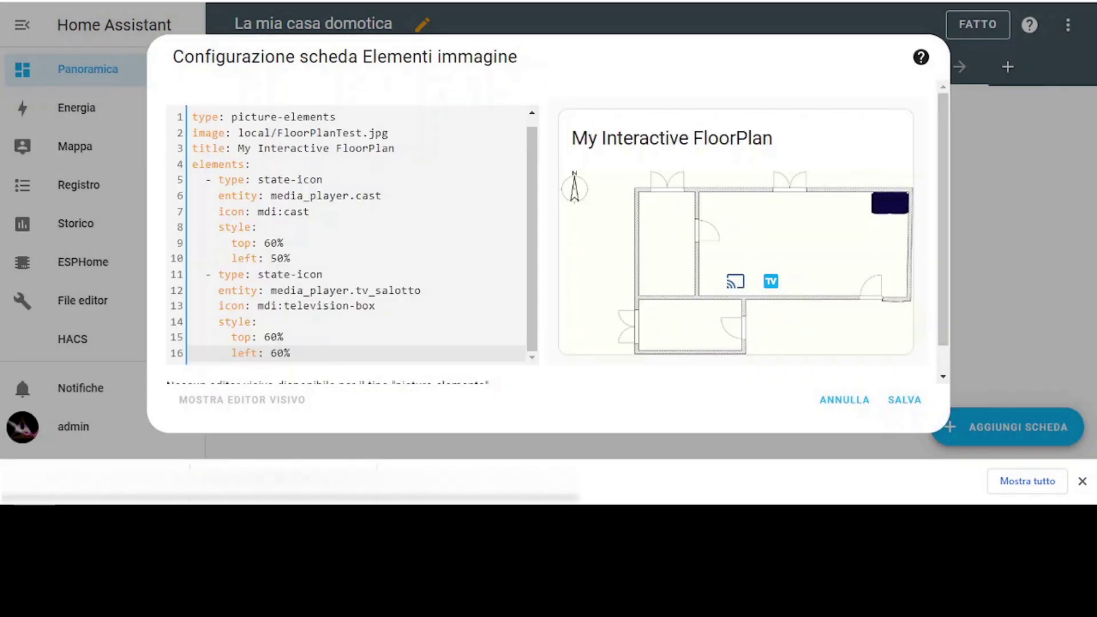
- Review the mdi:cast and TV Salotto entity and icon lines, then open the TV controls
left_click_drag(213, 196, 394, 195)
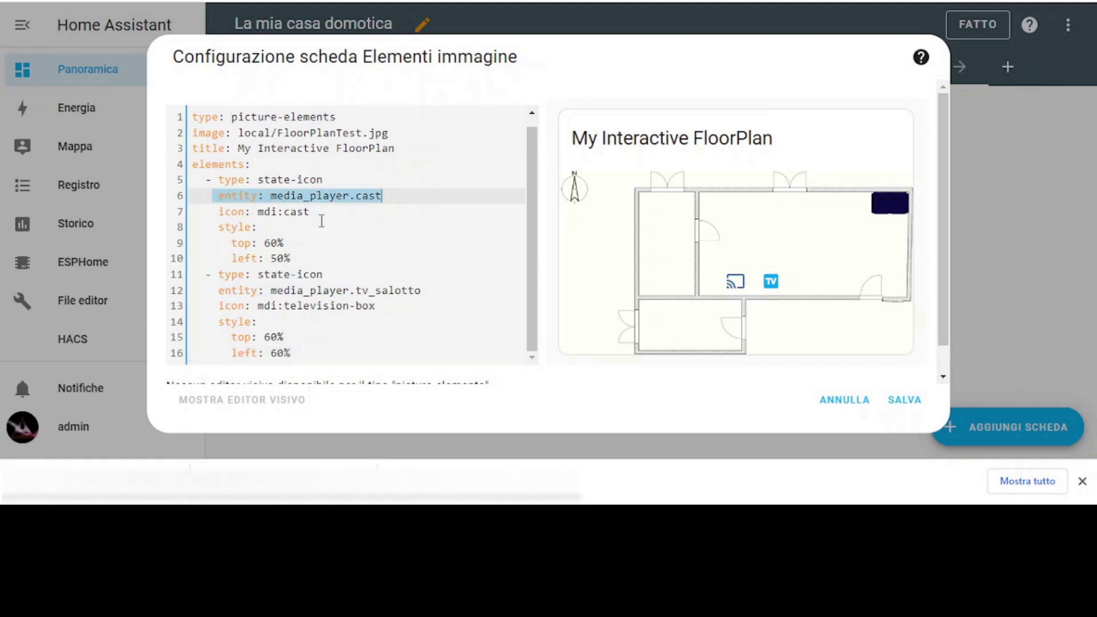
left_click(210, 216)
left_click_drag(210, 216, 309, 215)
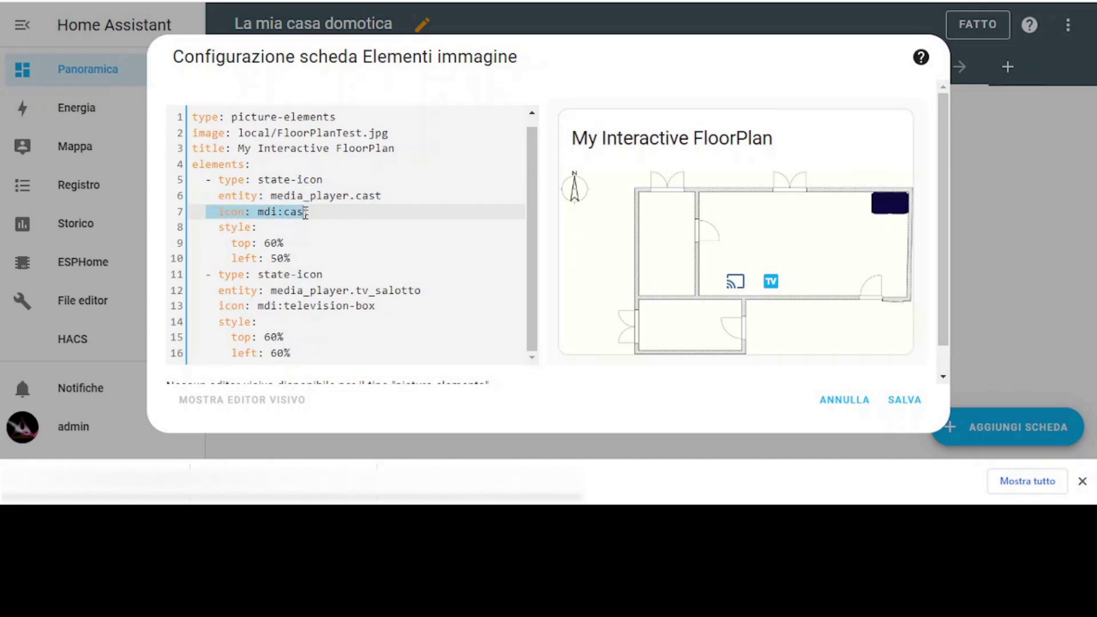
left_click(213, 291)
left_click_drag(217, 291, 429, 291)
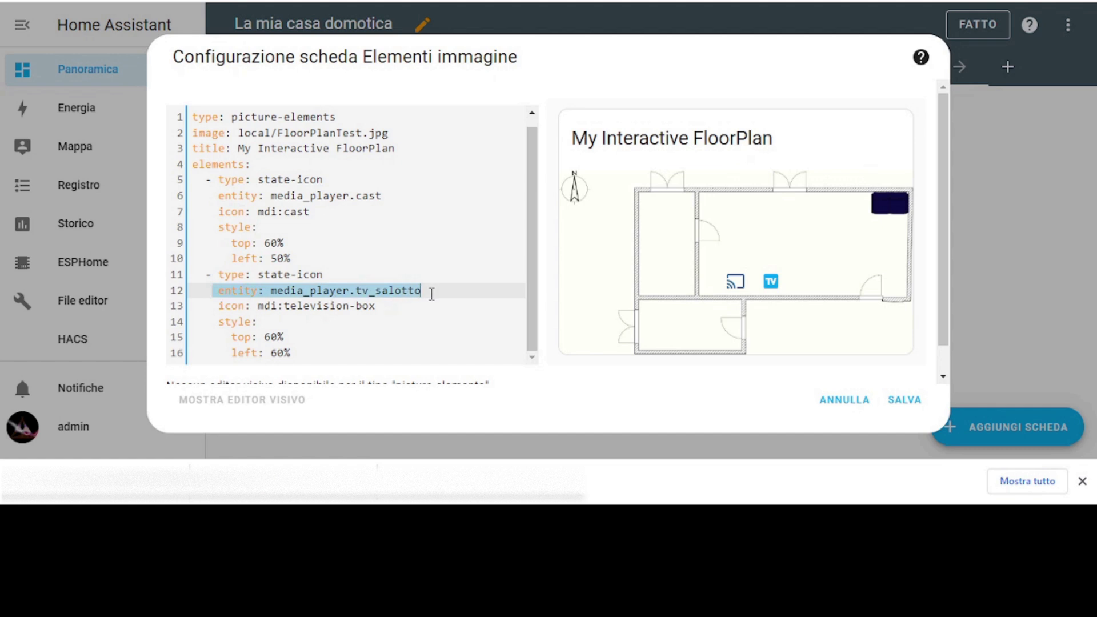
left_click_drag(219, 306, 382, 306)
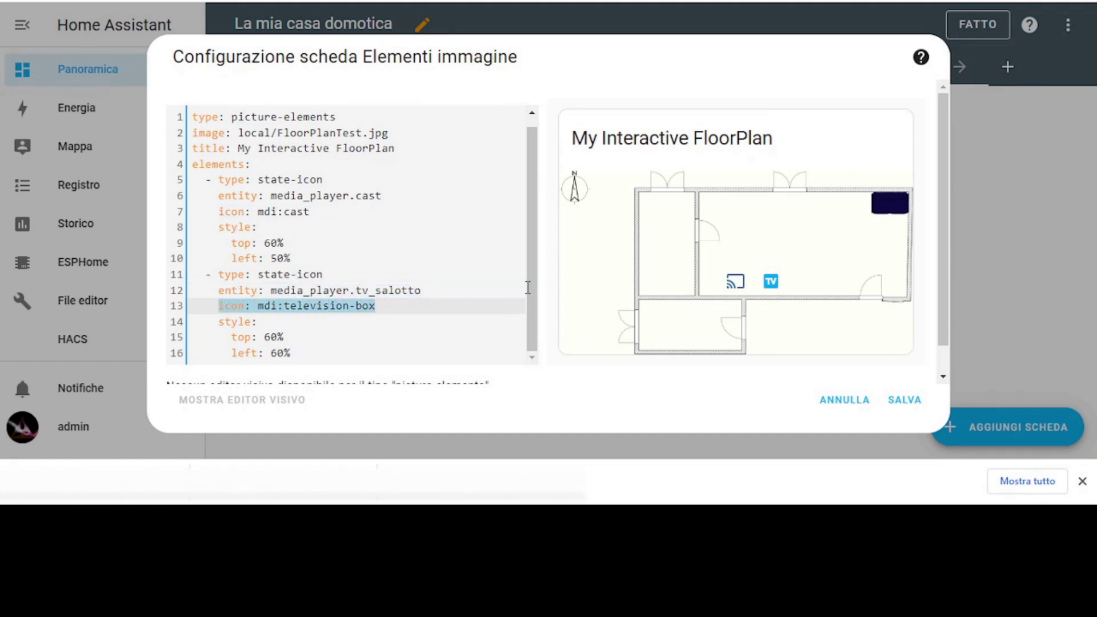
left_click(772, 286)
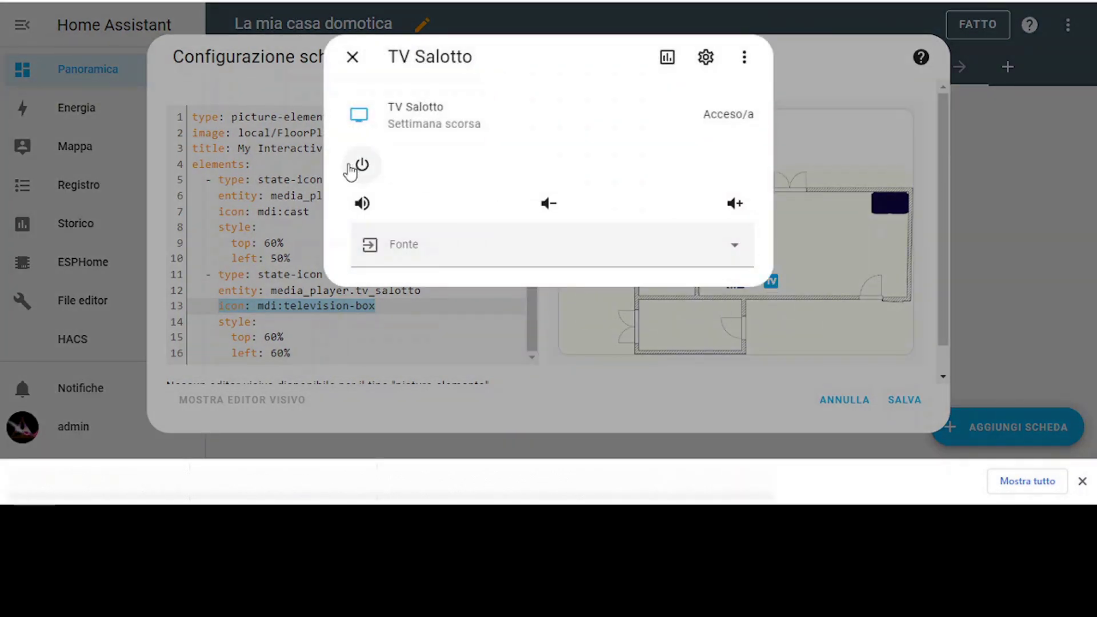
- Check TV Salotto's Fonte channel list and the Cast media sources, closing each popup
left_click(433, 247)
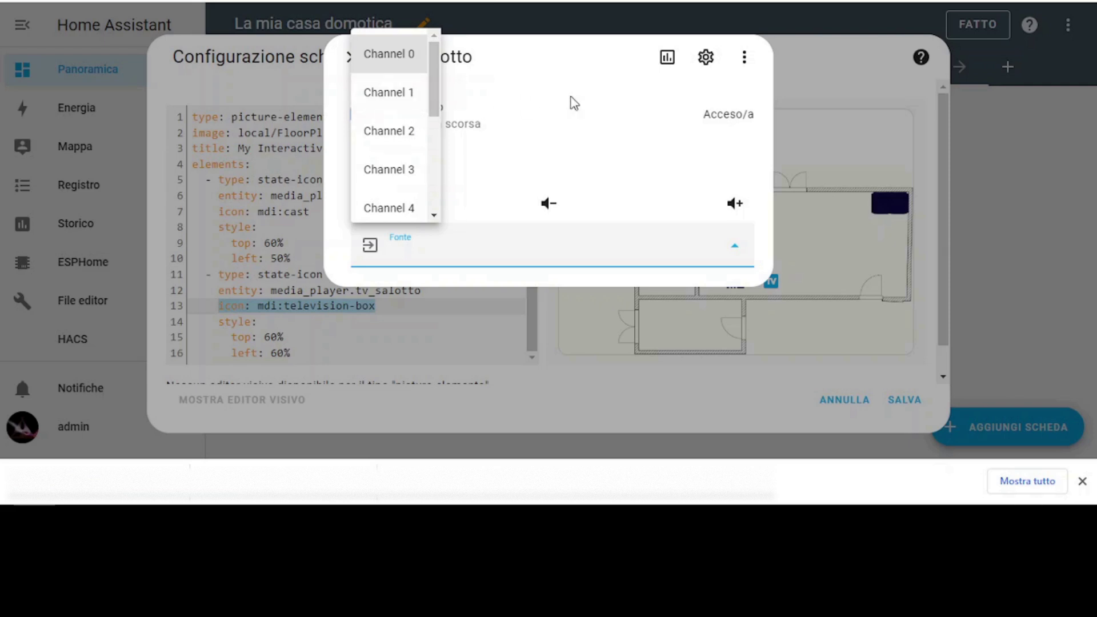
left_click(341, 65)
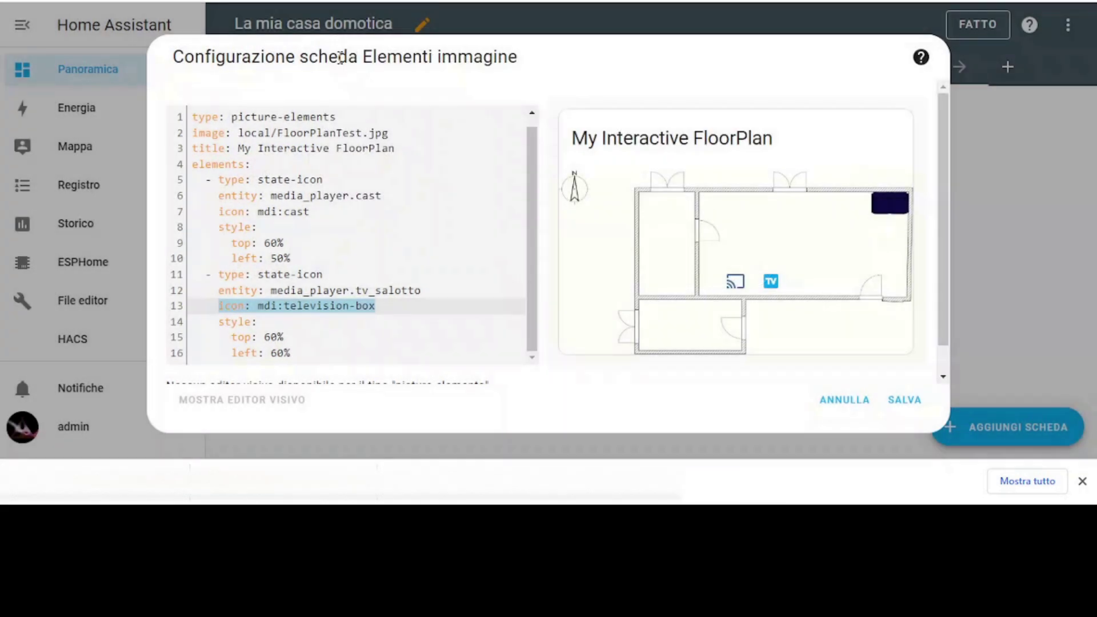
left_click(732, 285)
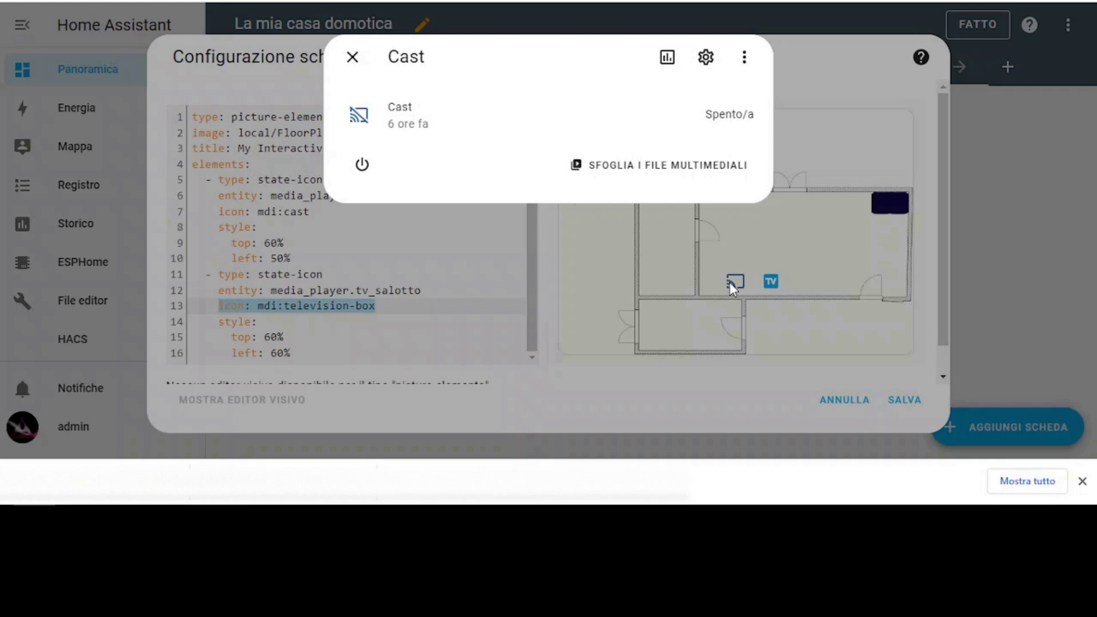
left_click(646, 162)
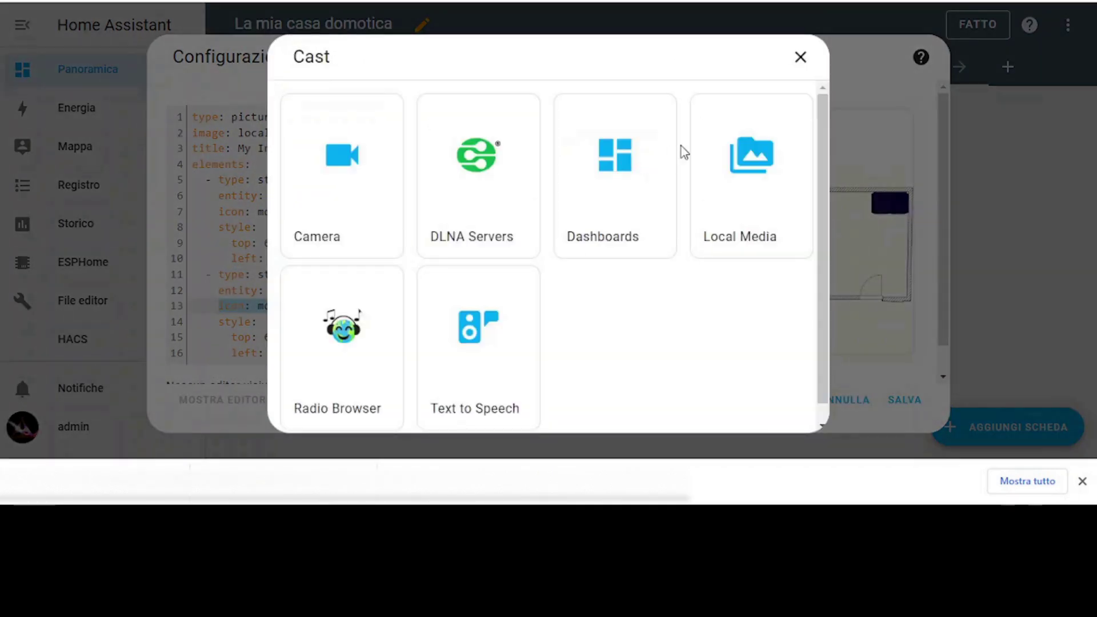
left_click(799, 58)
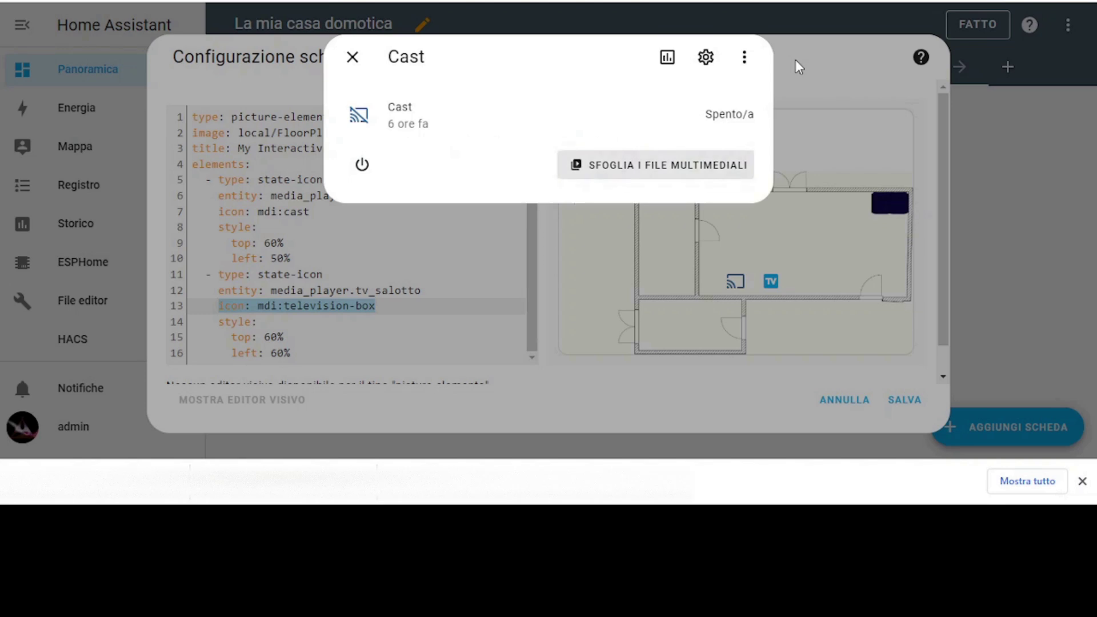
left_click(353, 58)
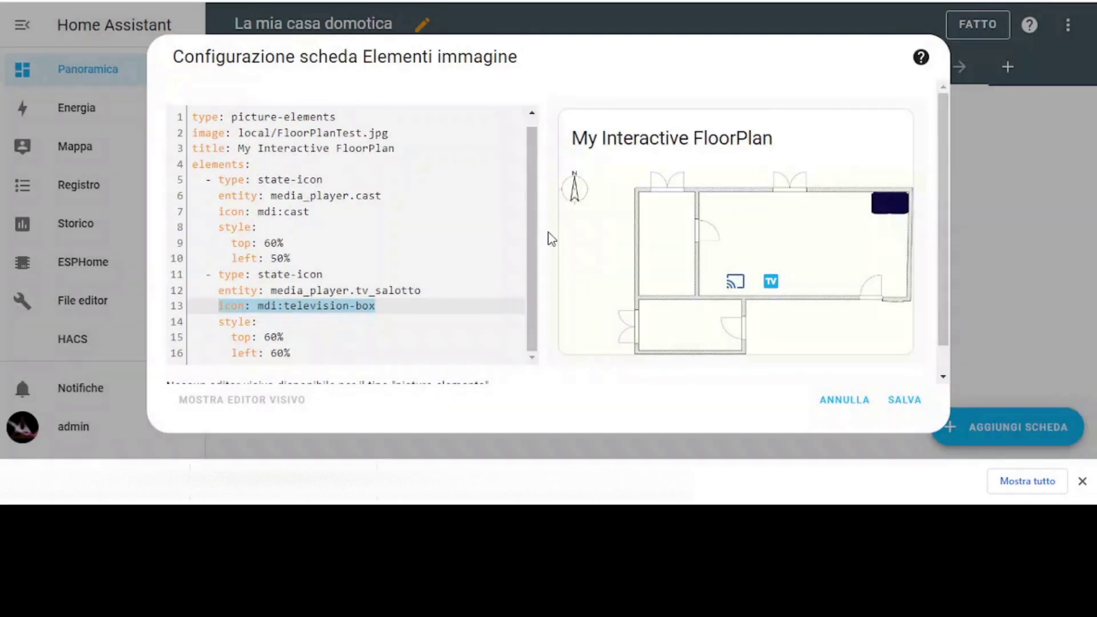